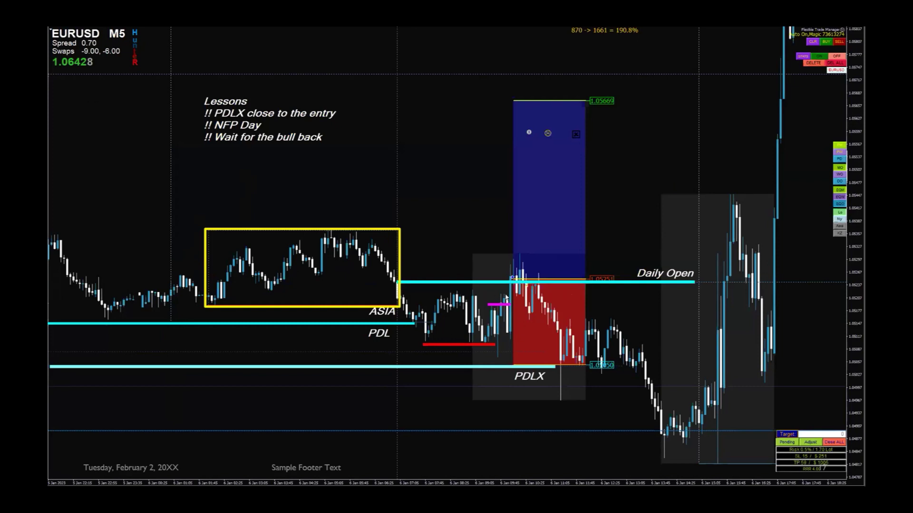
- Erase the yellow box near Daily Open and highlight the lower cyan level in yellow
left_click_drag(501, 291, 520, 284)
key("Escape")
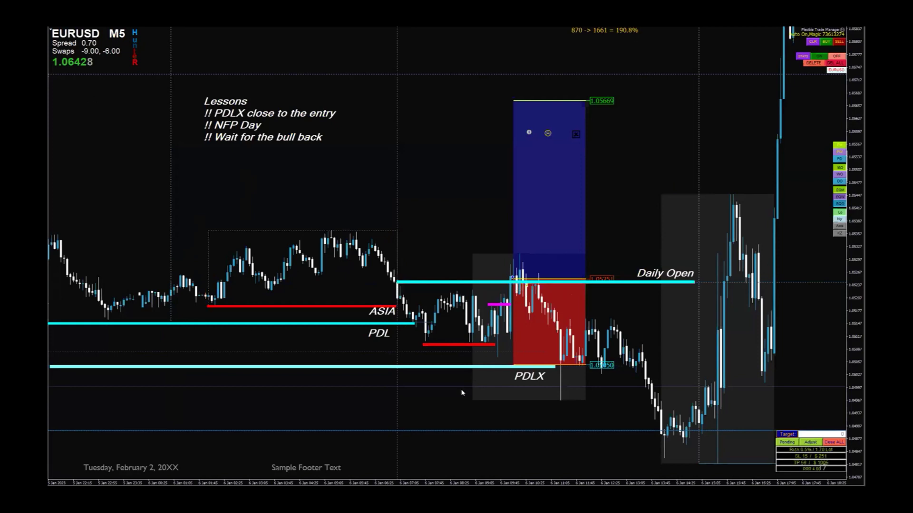
left_click_drag(51, 367, 571, 368)
- Cross out PDL, circle PDLX, sketch price moving to Daily Open and down, then clear everything
mouse_move(388, 331)
left_mouse_down()
mouse_move(416, 310)
mouse_move(414, 342)
left_mouse_up()
mouse_move(453, 311)
left_mouse_down()
mouse_move(539, 294)
mouse_move(548, 318)
left_mouse_up()
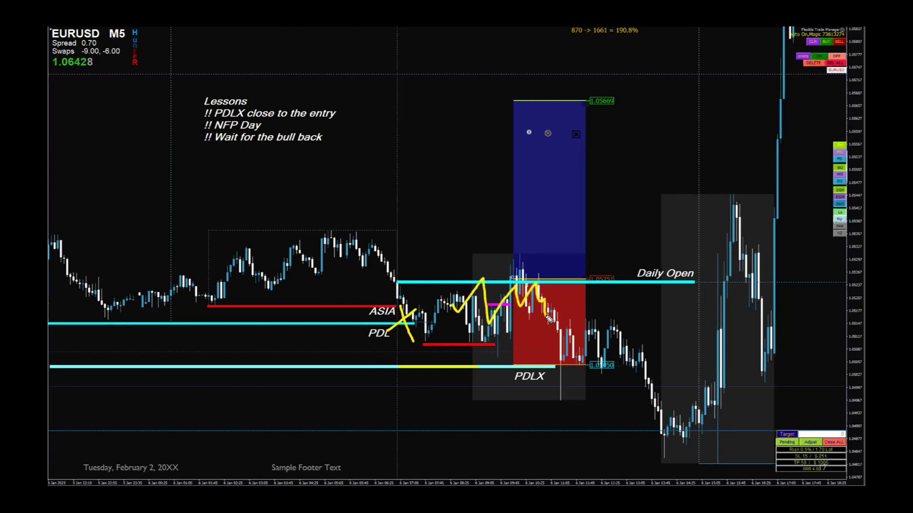
mouse_move(527, 358)
left_mouse_down()
mouse_move(519, 403)
mouse_move(543, 364)
left_mouse_up()
mouse_move(544, 312)
left_mouse_down()
mouse_move(554, 374)
mouse_move(585, 350)
mouse_move(616, 363)
mouse_move(667, 430)
left_mouse_up()
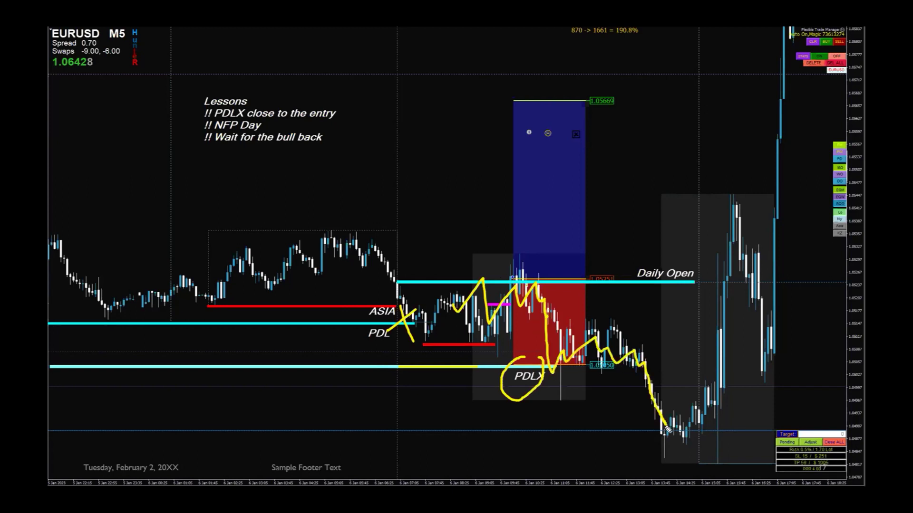
key("Escape")
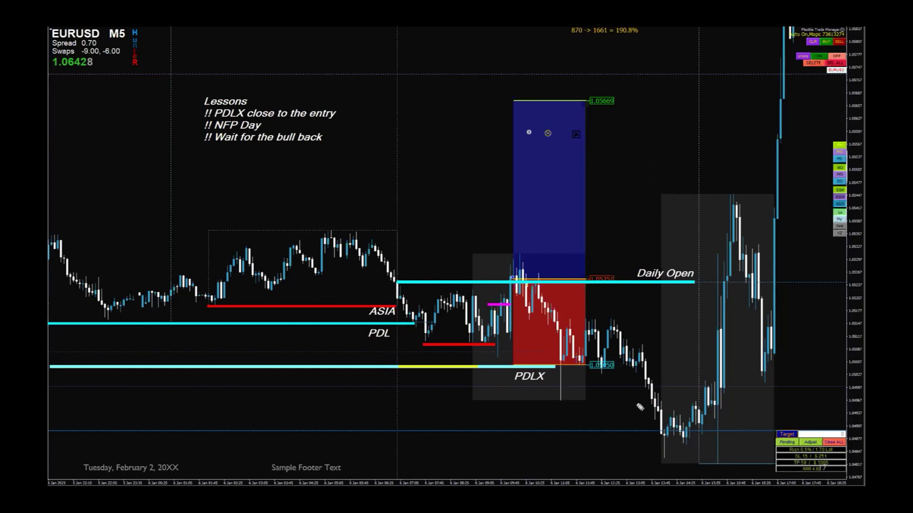
- Draw yellow marks under the session low and at the Asia high, then erase them
left_click_drag(641, 343, 720, 342)
key("Escape")
left_click_drag(705, 461, 737, 458)
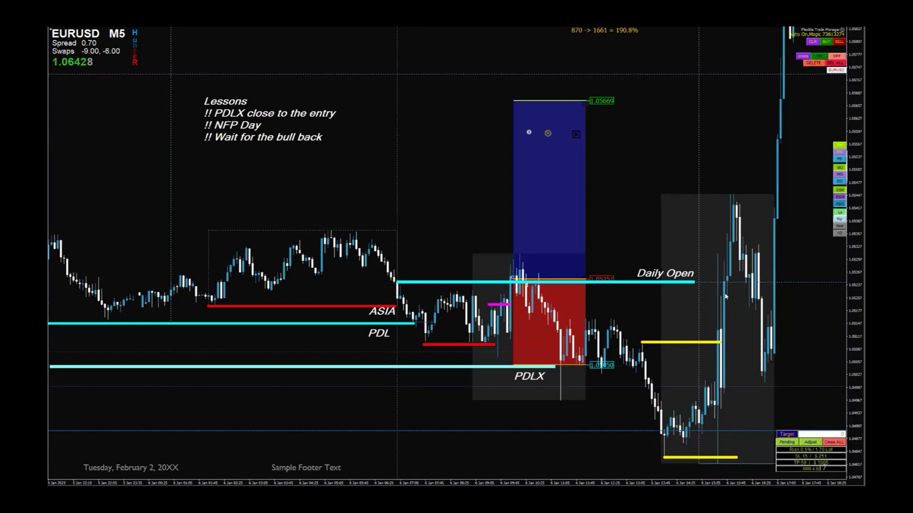
left_click_drag(332, 229, 728, 230)
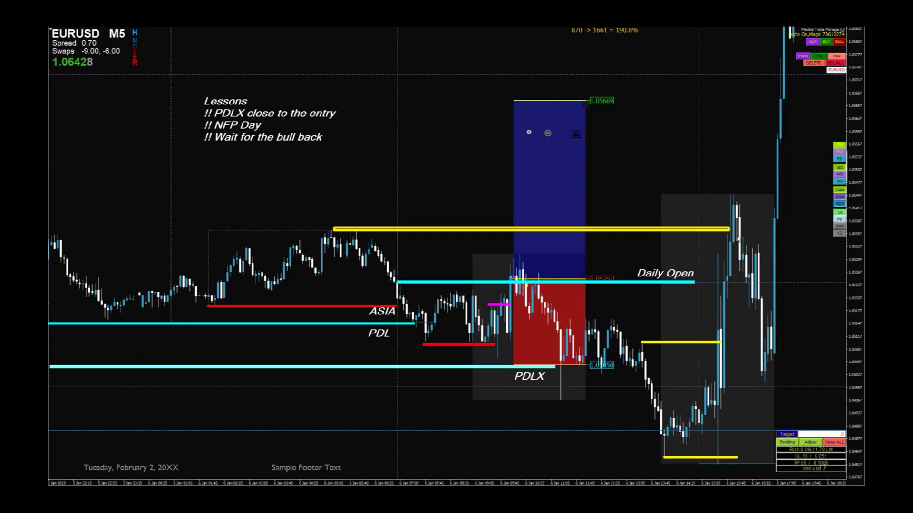
key("e")
- Circle the rally top and session low, mark the pullback levels and zone, then clear them
mouse_move(734, 189)
left_mouse_down()
mouse_move(722, 192)
mouse_move(741, 200)
mouse_move(736, 184)
left_mouse_up()
left_click_drag(661, 450, 658, 450)
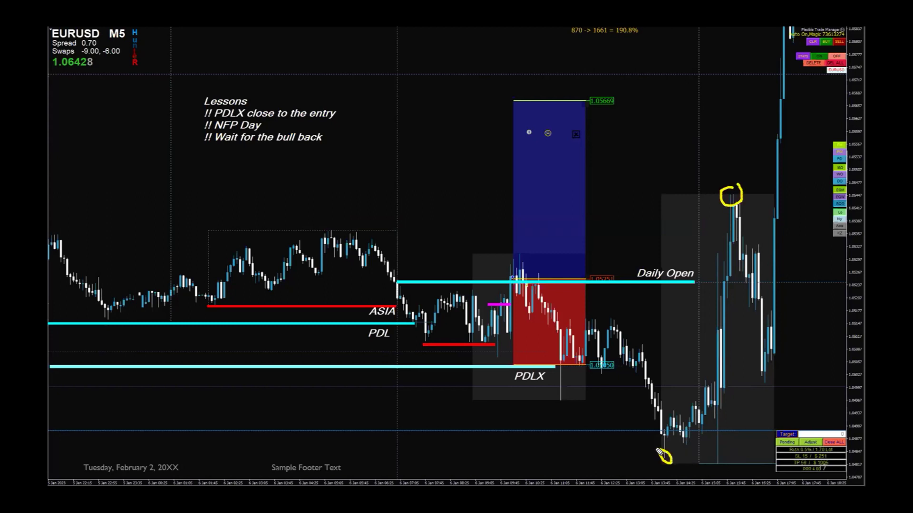
left_click_drag(695, 350, 799, 343)
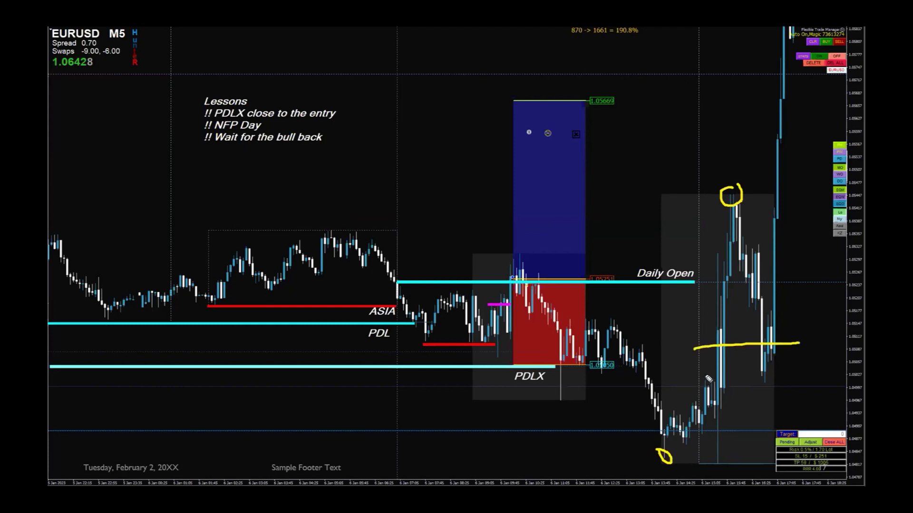
left_click_drag(705, 380, 825, 419)
mouse_move(763, 369)
left_mouse_down()
mouse_move(760, 384)
mouse_move(770, 382)
mouse_move(765, 371)
left_mouse_up()
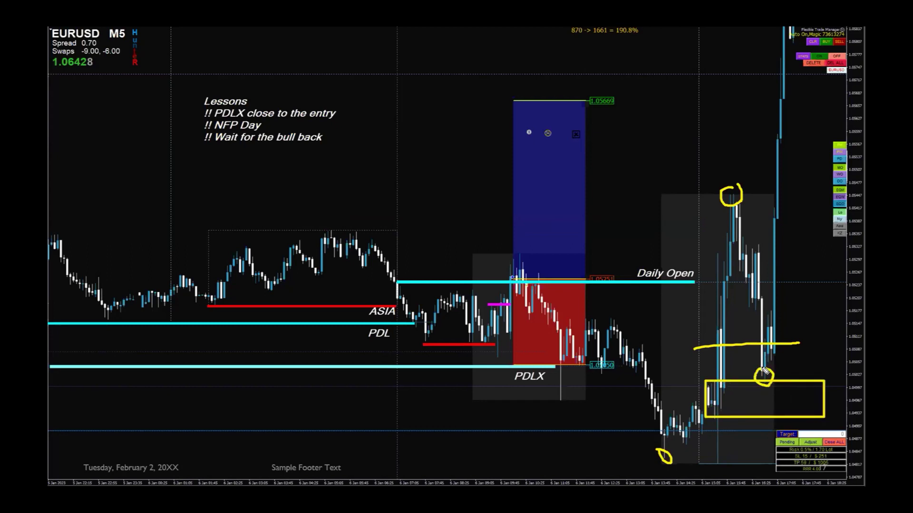
left_click_drag(720, 331, 797, 332)
key("Escape")
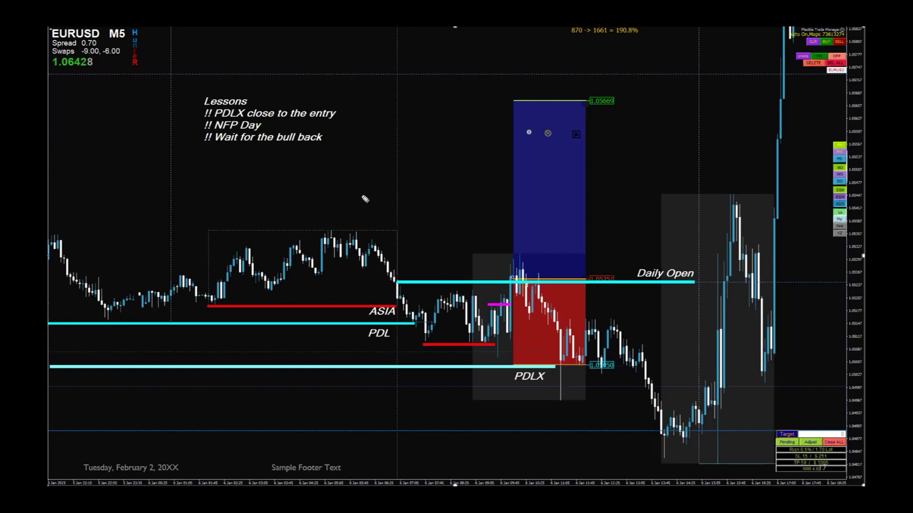
- Sketch a rising blue path above the Asia range with a pullback low and yellow arrow
mouse_move(351, 215)
left_mouse_down()
mouse_move(376, 170)
mouse_move(337, 213)
left_mouse_up()
left_click_drag(354, 214, 400, 152)
left_click_drag(346, 141, 581, 144)
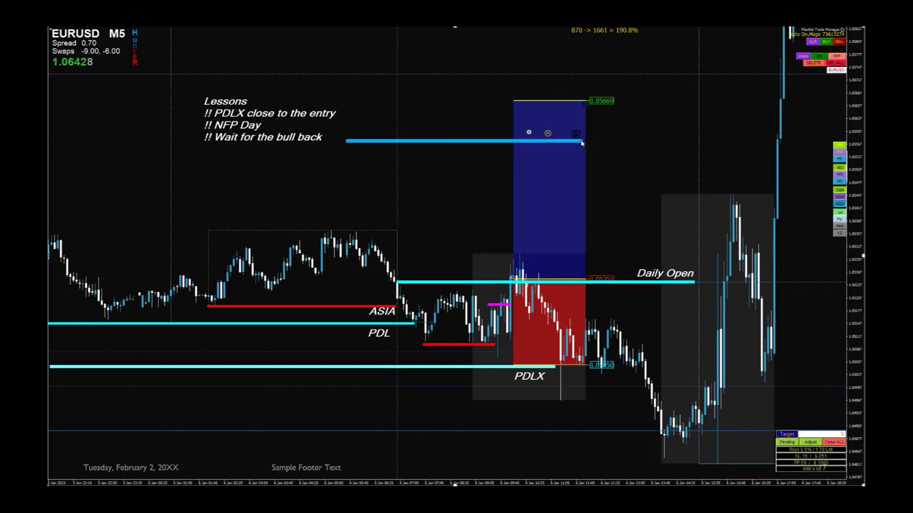
mouse_move(425, 239)
left_mouse_down()
mouse_move(453, 192)
mouse_move(476, 216)
mouse_move(494, 170)
mouse_move(506, 179)
mouse_move(519, 156)
mouse_move(537, 170)
mouse_move(578, 80)
left_mouse_up()
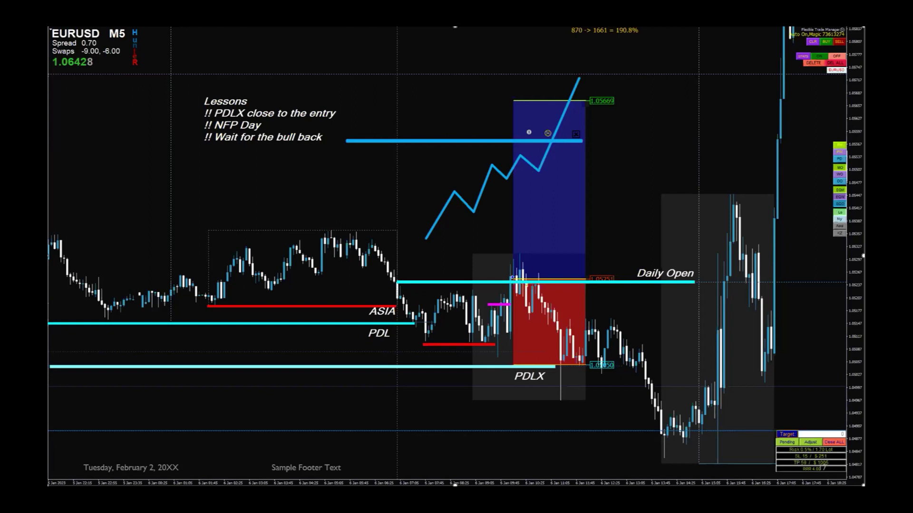
left_click_drag(501, 177, 545, 169)
left_click_drag(506, 134, 520, 91)
- Add blue levels in the target zone and at 1.05669, extend the path, then clear all sketches
left_click_drag(542, 235, 558, 235)
left_click_drag(533, 170, 636, 170)
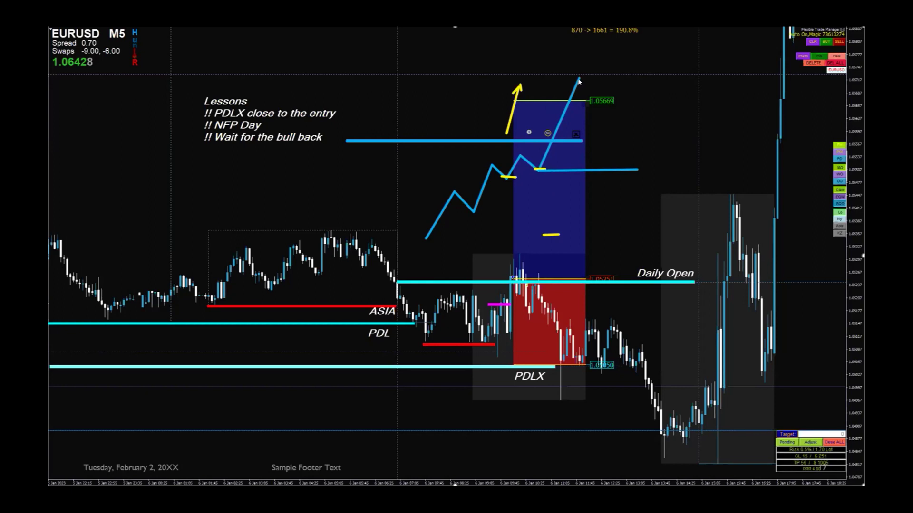
mouse_move(579, 79)
left_mouse_down()
mouse_move(597, 143)
mouse_move(613, 102)
left_mouse_up()
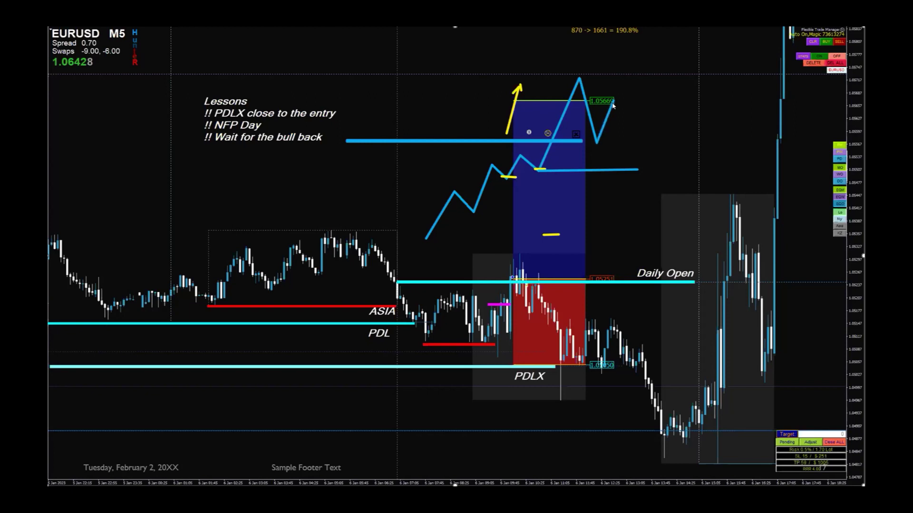
mouse_move(585, 100)
left_mouse_down()
mouse_move(657, 100)
mouse_move(592, 90)
mouse_move(624, 89)
left_mouse_up()
mouse_move(613, 101)
left_mouse_down()
mouse_move(624, 128)
mouse_move(663, 33)
left_mouse_up()
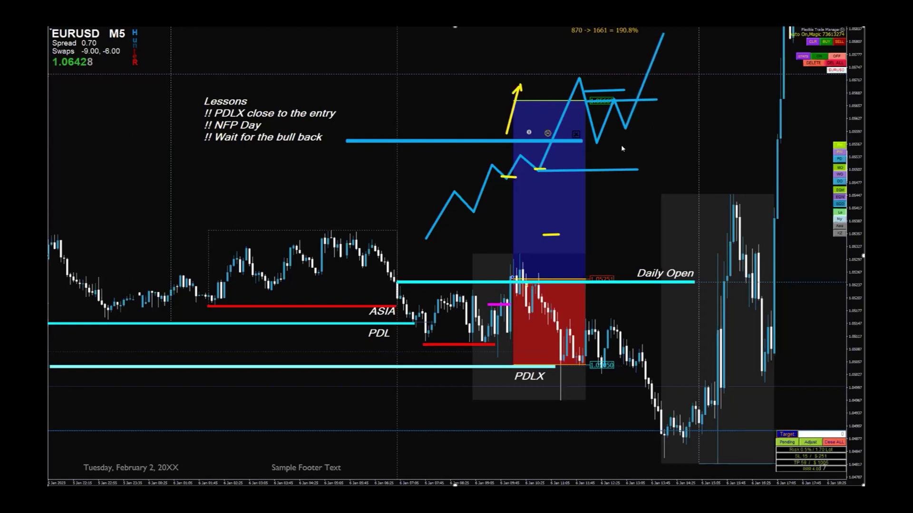
mouse_move(616, 157)
left_mouse_down()
mouse_move(603, 164)
mouse_move(639, 174)
mouse_move(616, 156)
left_mouse_up()
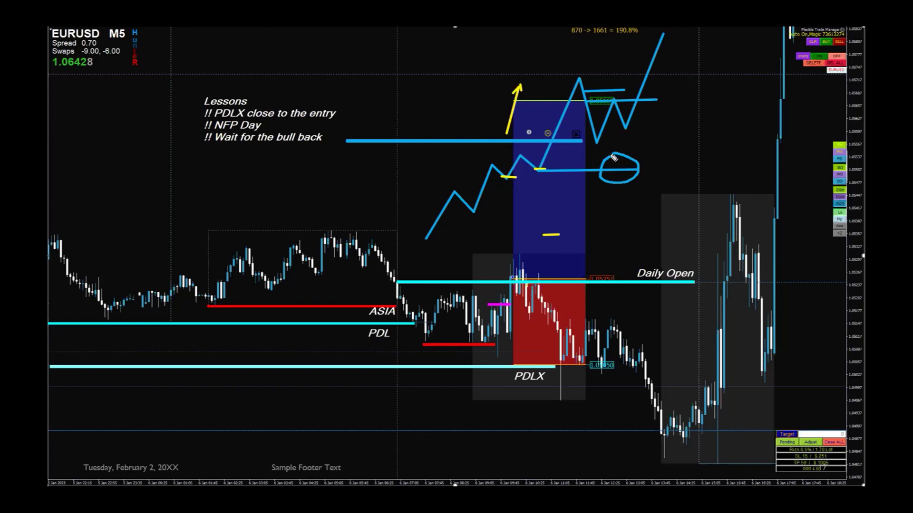
key("Escape")
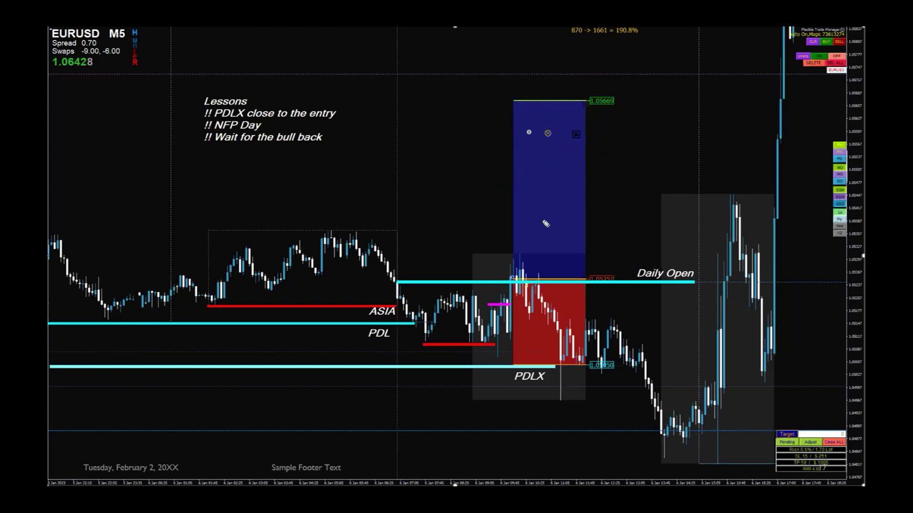
- Sketch a blue level and zigzag past the target with yellow marks above the peak, then erase
left_click_drag(423, 133, 598, 134)
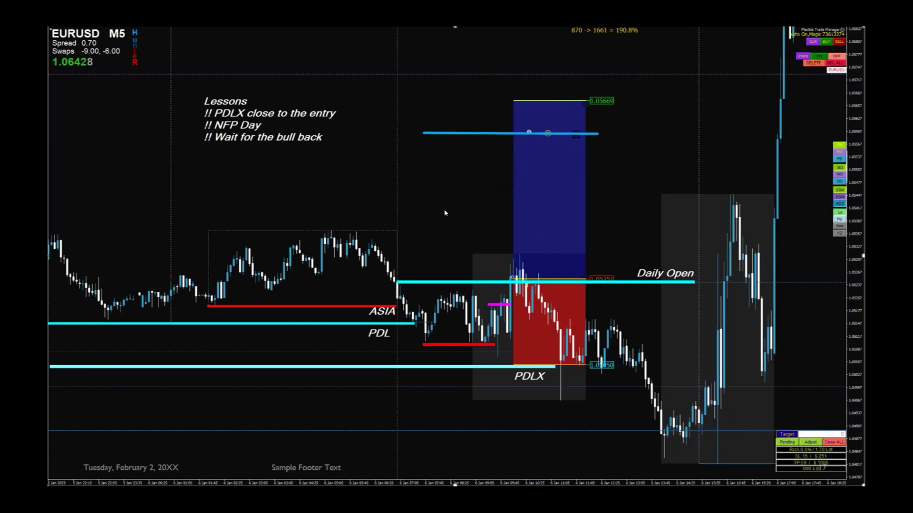
mouse_move(422, 227)
left_mouse_down()
mouse_move(521, 153)
mouse_move(531, 163)
mouse_move(565, 81)
mouse_move(577, 118)
mouse_move(589, 91)
mouse_move(606, 127)
mouse_move(600, 118)
left_mouse_up()
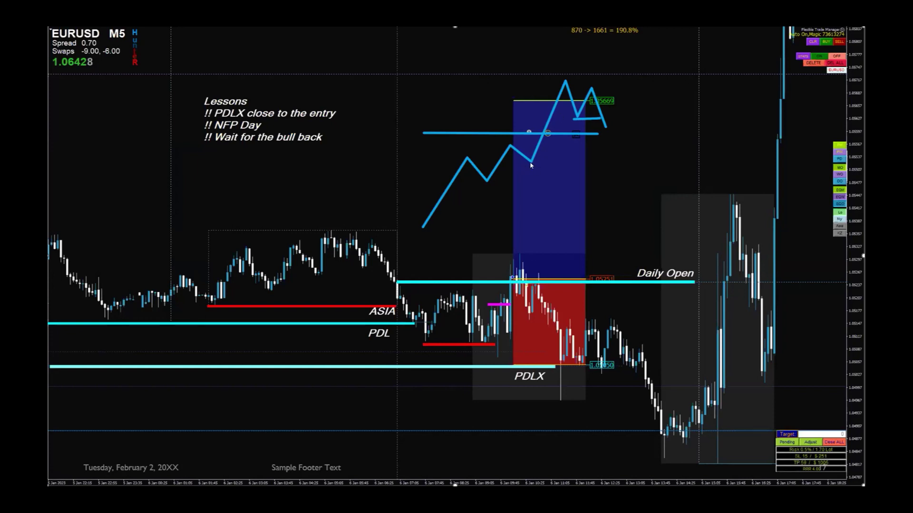
left_click_drag(560, 80, 574, 80)
mouse_move(607, 127)
left_mouse_down()
mouse_move(639, 37)
mouse_move(650, 174)
left_mouse_up()
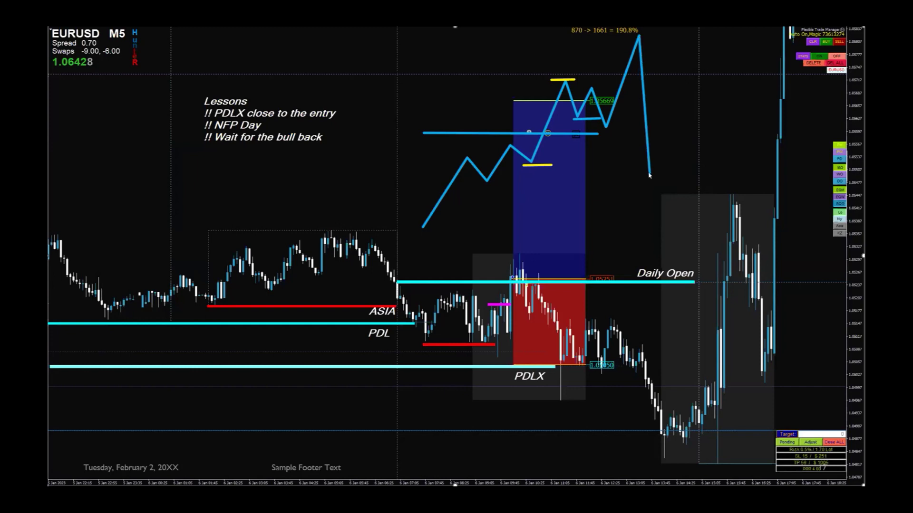
left_click_drag(625, 127, 672, 127)
mouse_move(647, 176)
left_mouse_down()
mouse_move(681, 104)
mouse_move(725, 233)
left_mouse_up()
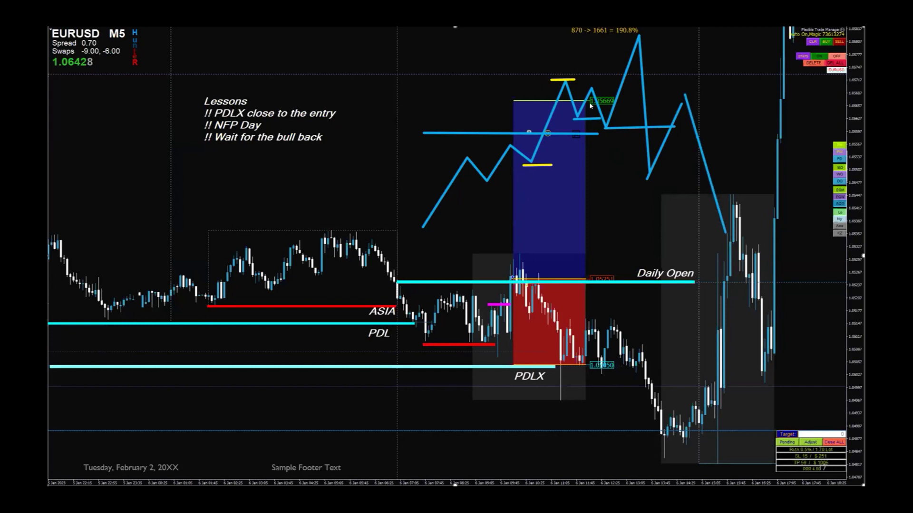
key("Escape")
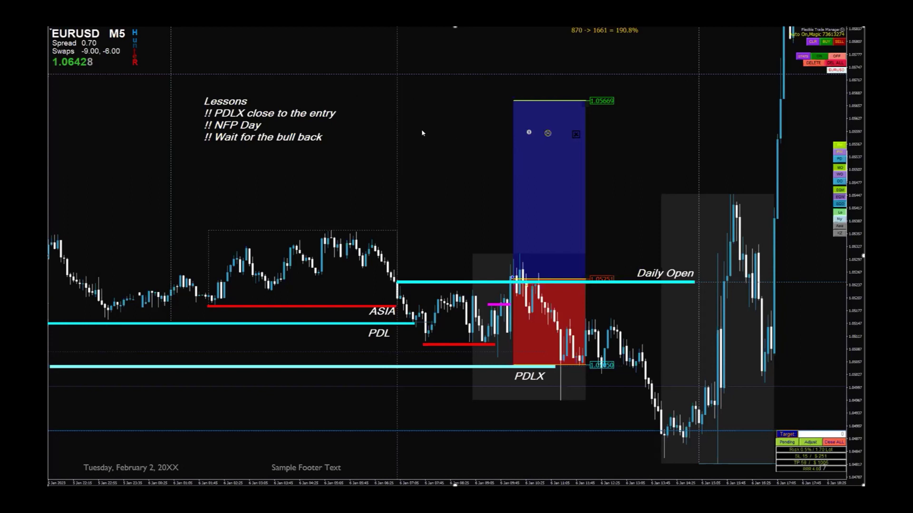
- Sketch a blue rise from the Asia high with two levels, clear it, and advance to Trading Rules
mouse_move(360, 232)
left_mouse_down()
mouse_move(386, 181)
mouse_move(405, 183)
mouse_move(432, 135)
mouse_move(483, 90)
mouse_move(504, 41)
left_mouse_up()
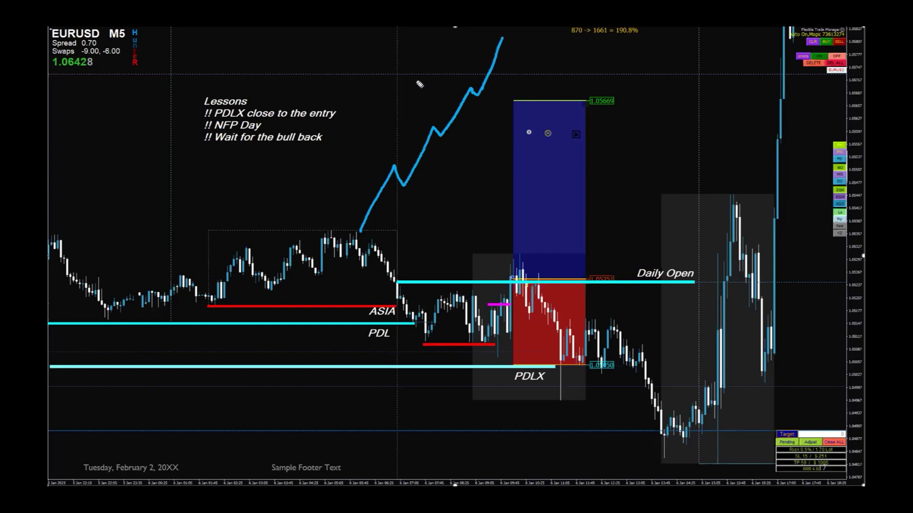
left_click_drag(412, 73, 620, 75)
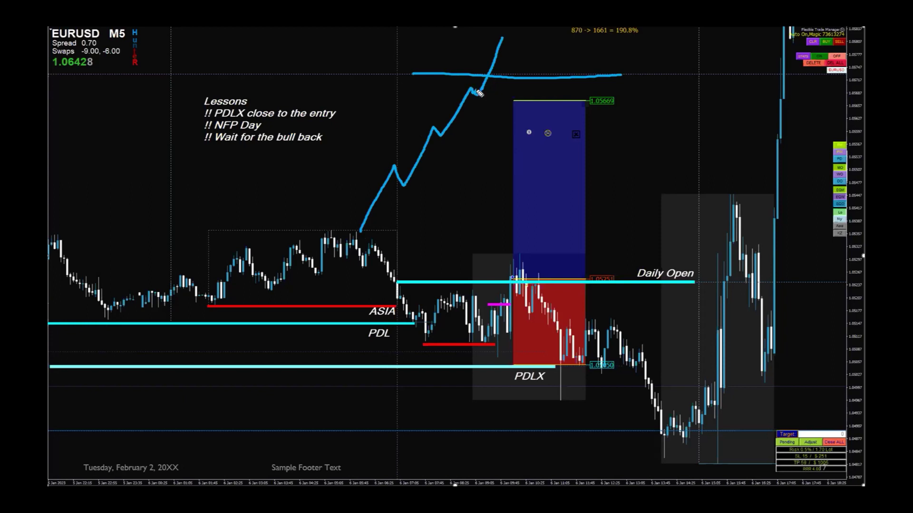
mouse_move(478, 91)
left_mouse_down()
mouse_move(503, 39)
mouse_move(526, 152)
left_mouse_up()
left_click_drag(440, 136, 507, 138)
key("Escape")
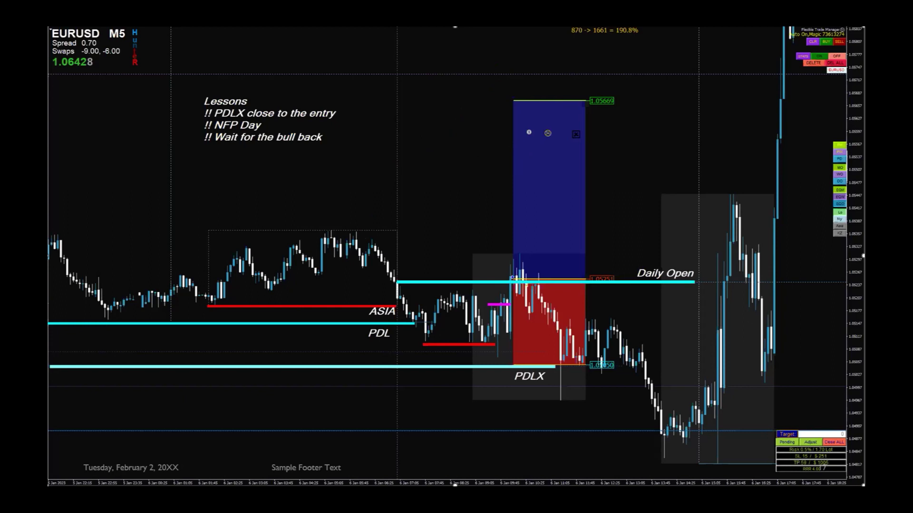
key("Right")
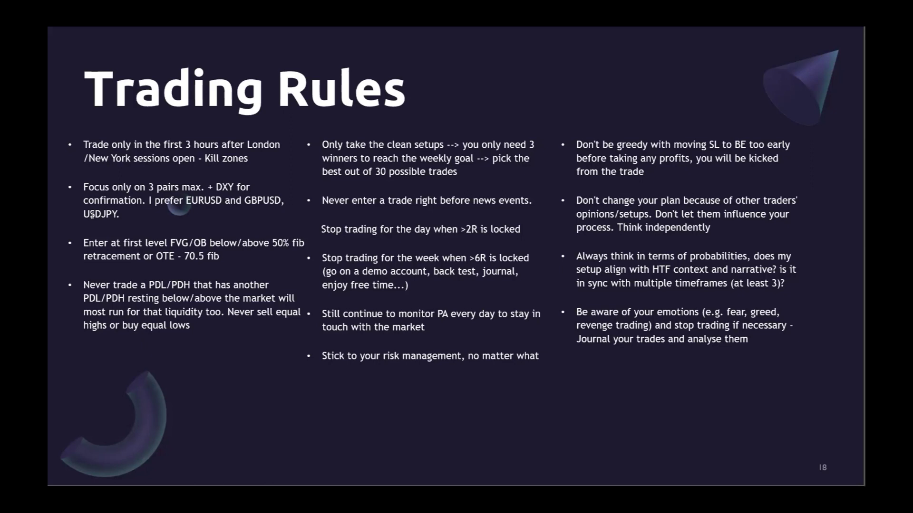
left_click(119, 222)
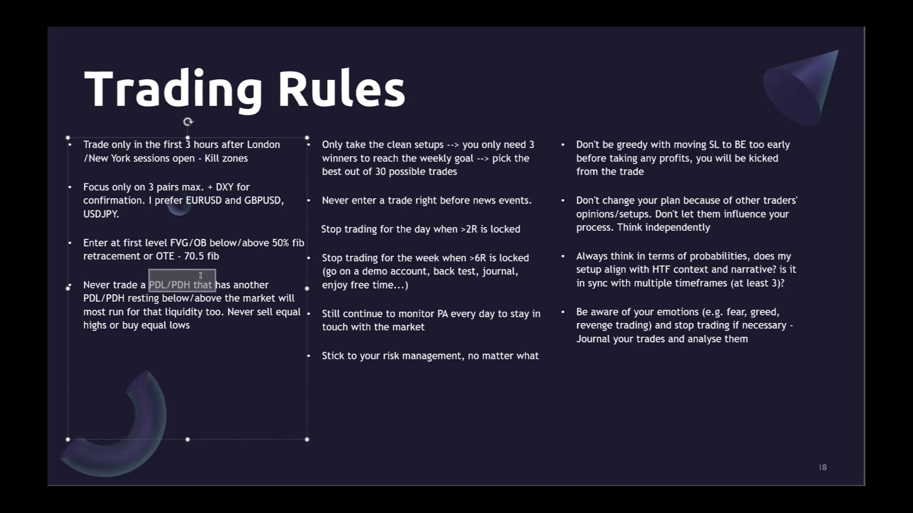
left_click(220, 324)
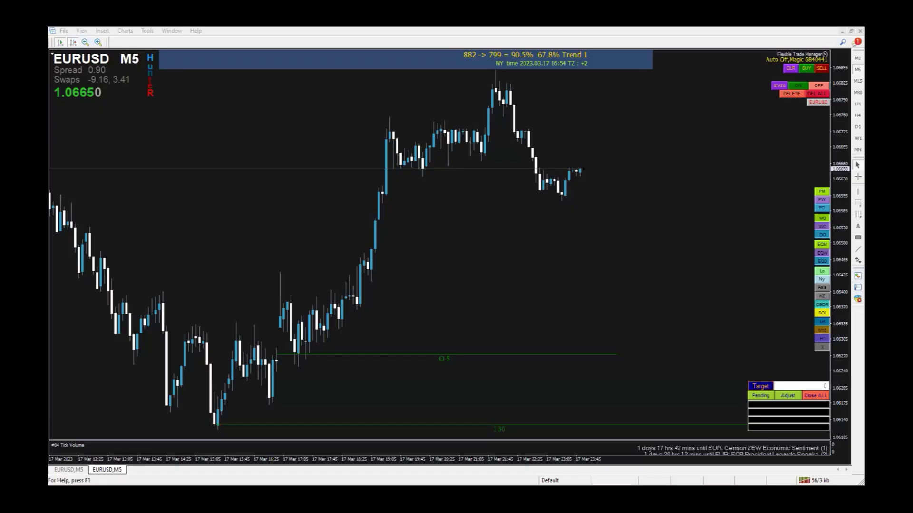
- Show the ICT levels, switch EURUSD to M15 zoomed out to March, and select ICT Template in Indicators
left_click(822, 346)
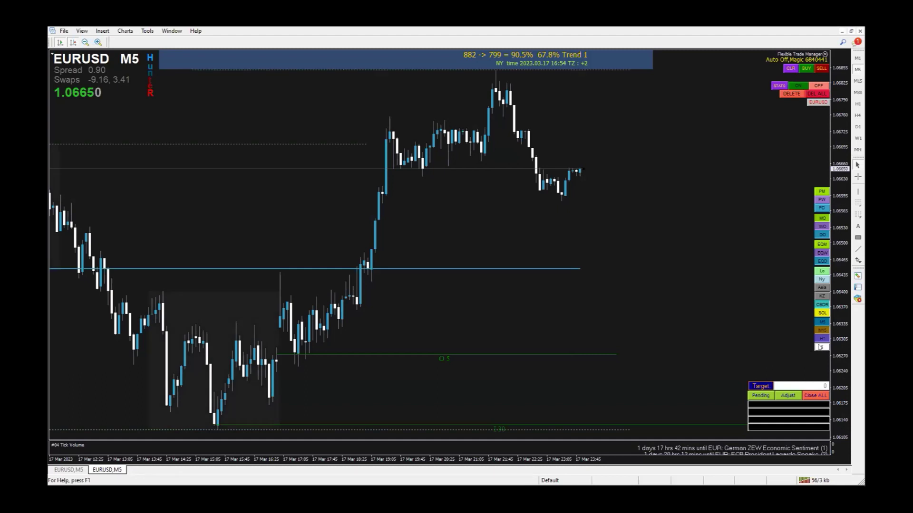
key("minus")
key("minus")
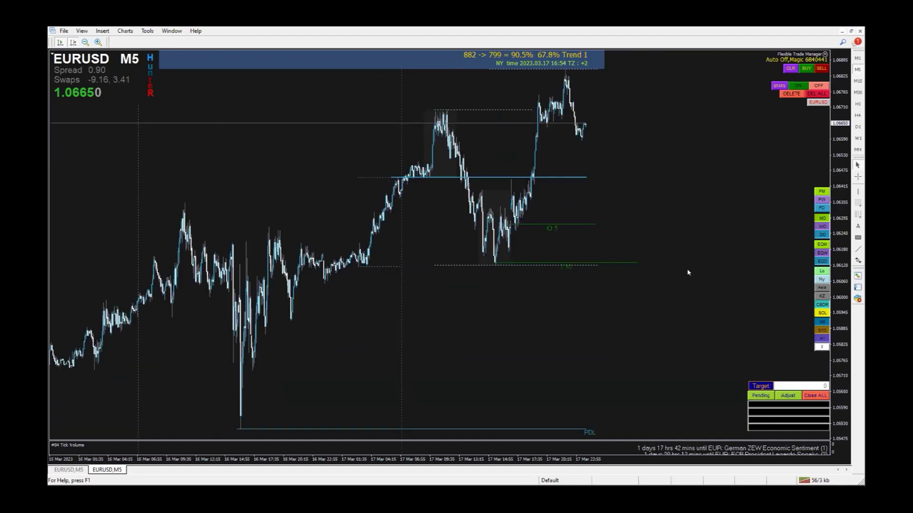
left_click(858, 80)
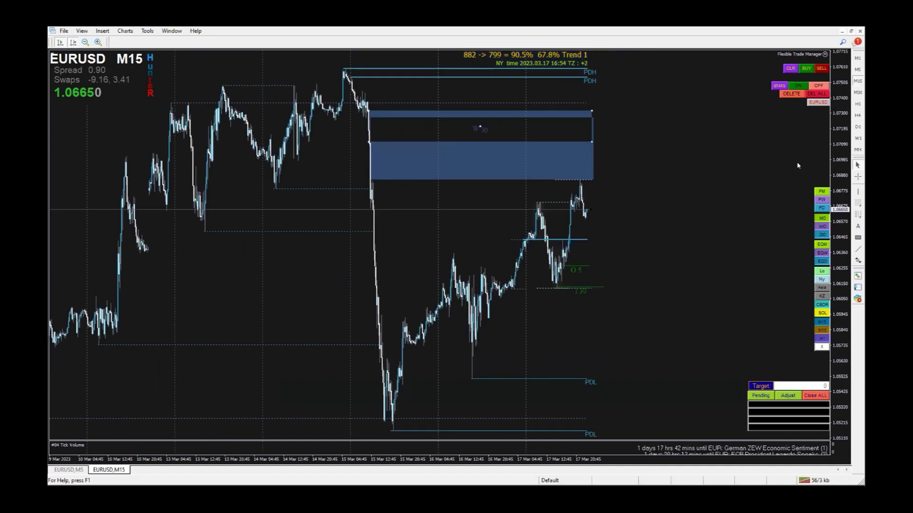
left_click_drag(836, 128, 840, 169)
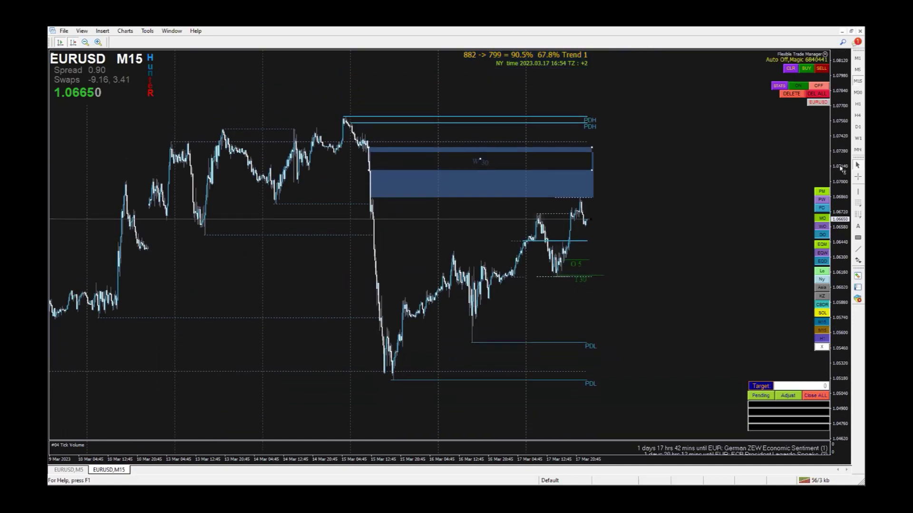
left_click_drag(269, 255, 704, 238)
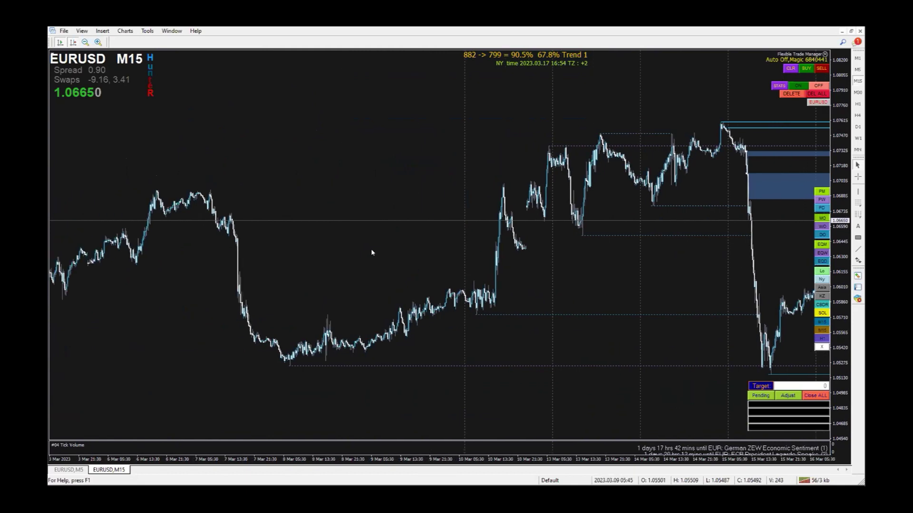
key("ctrl+i")
left_click(250, 184)
- Set the ICT Template's IPDA Levels Lookback (days) to 180 and close the Indicators list
double_click(249, 183)
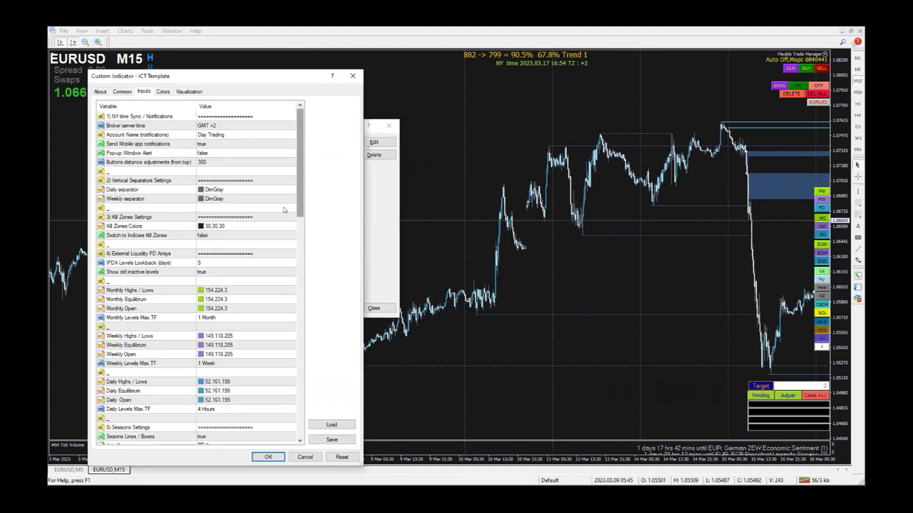
double_click(219, 261)
type("180")
left_click(223, 365)
left_click(268, 457)
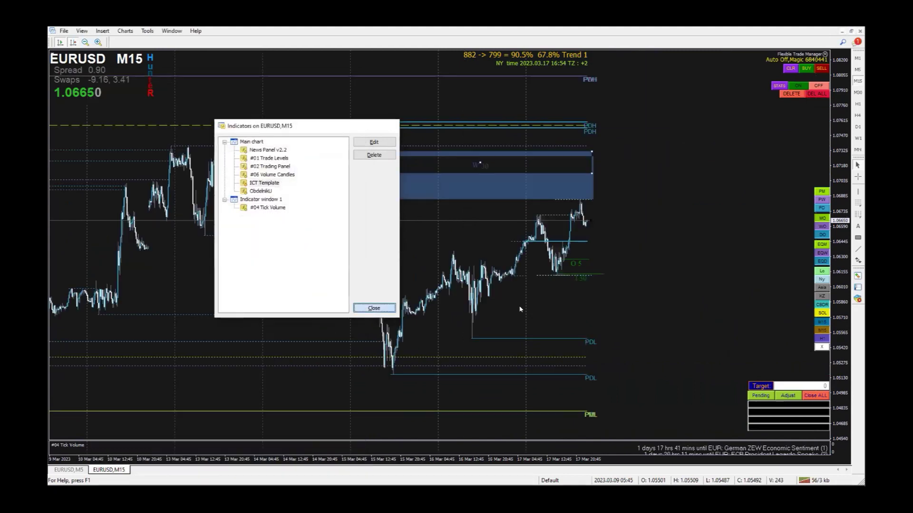
left_click(371, 310)
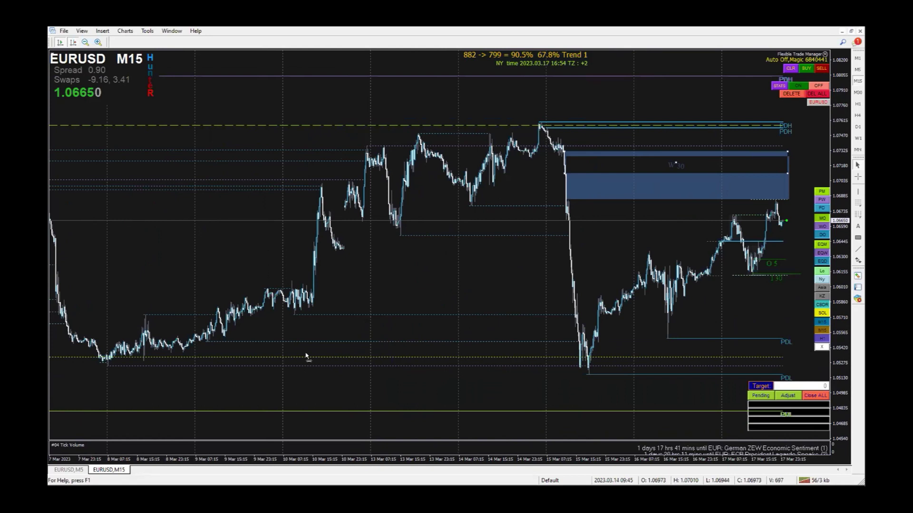
- Pan and zoom the EURUSD M15 chart back to late-February price action
left_click_drag(306, 358, 615, 322)
left_click_drag(256, 293, 368, 293)
left_click_drag(592, 260, 430, 275)
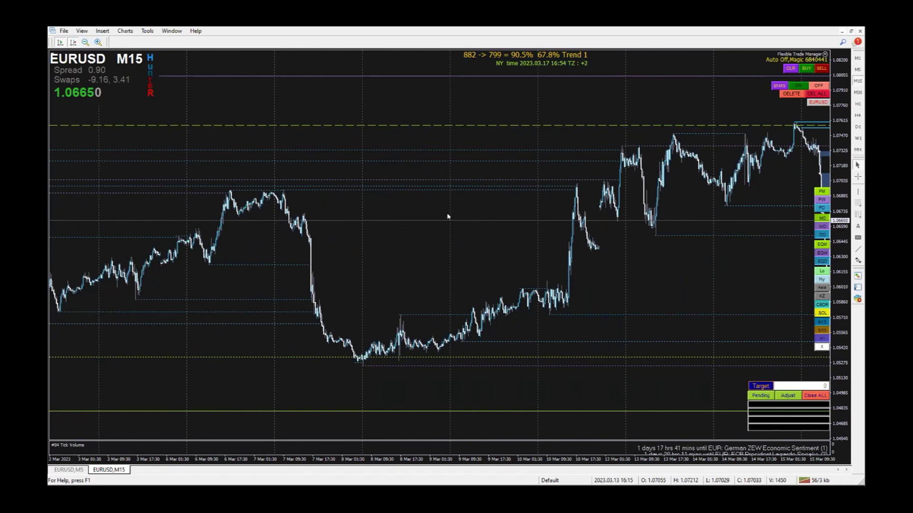
scroll(447, 217, "up", 15)
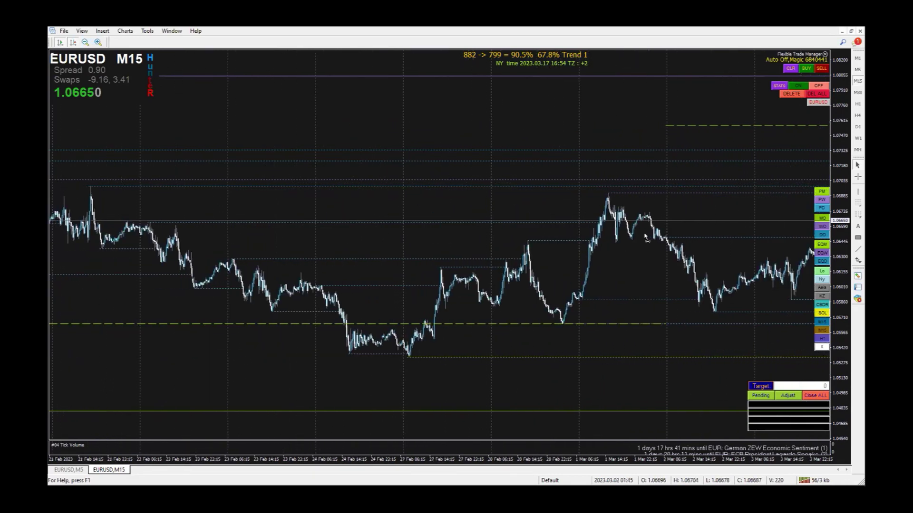
scroll(805, 327, "up", 2)
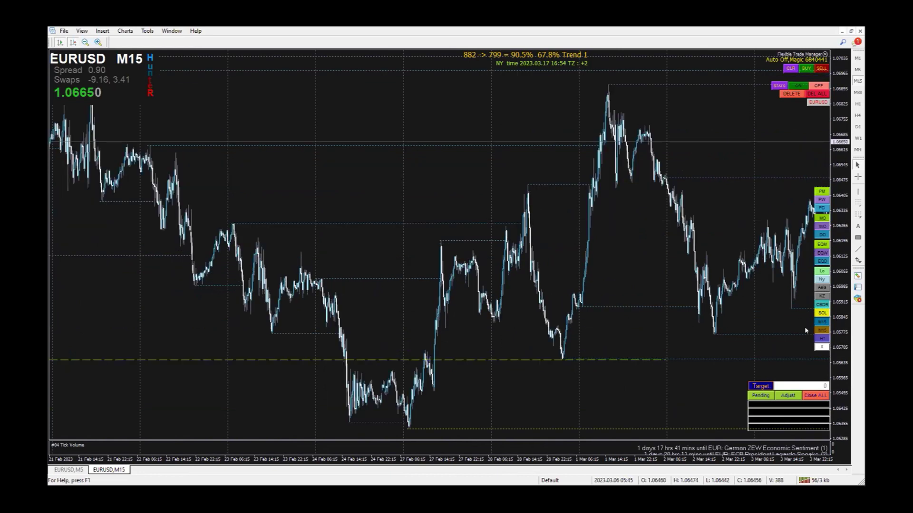
scroll(642, 349, "up", 3)
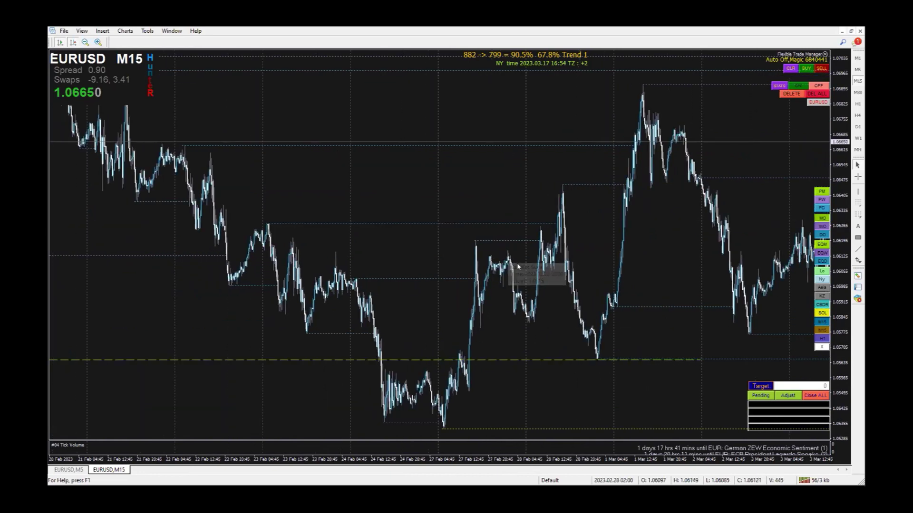
- Sketch lines across the recent and earlier swing highs, then clear them
mouse_move(474, 240)
left_mouse_down()
mouse_move(538, 240)
mouse_move(547, 236)
mouse_move(539, 227)
mouse_move(549, 239)
left_mouse_up()
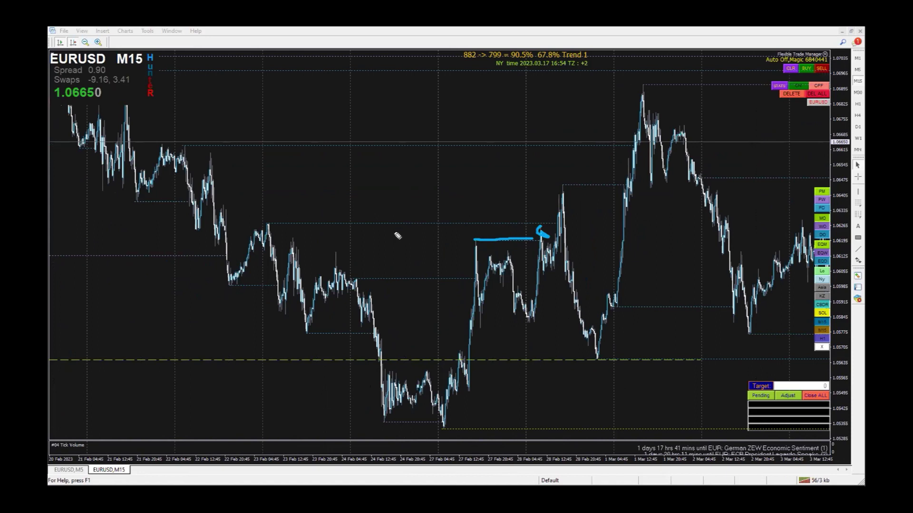
left_click_drag(273, 221, 550, 222)
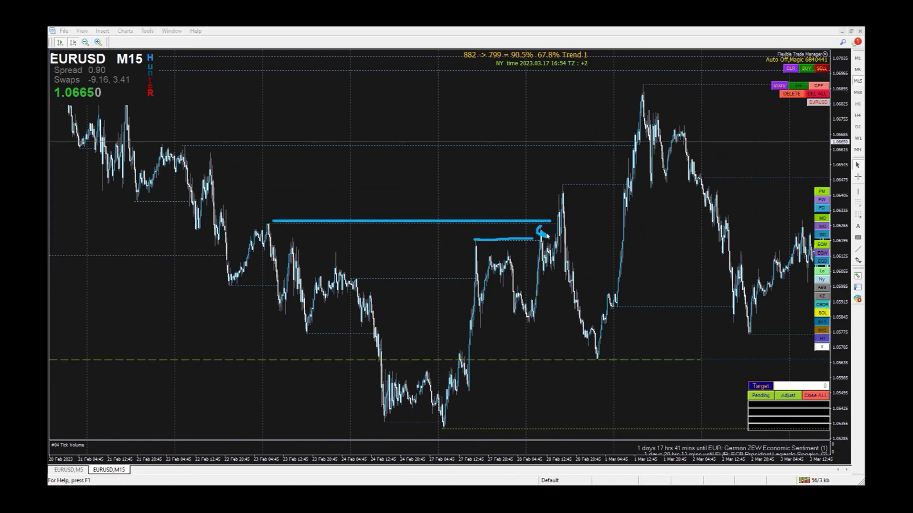
key("Escape")
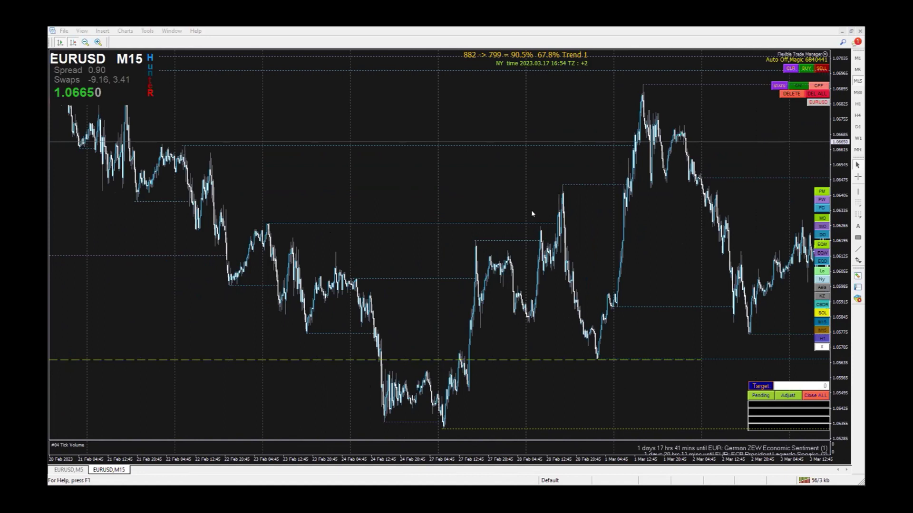
- Circle and erase the late-February swing high, then pan the chart back to late January
mouse_move(540, 211)
left_mouse_down()
mouse_move(529, 222)
mouse_move(566, 255)
mouse_move(555, 200)
left_mouse_up()
key("Escape")
left_click_drag(268, 184, 723, 181)
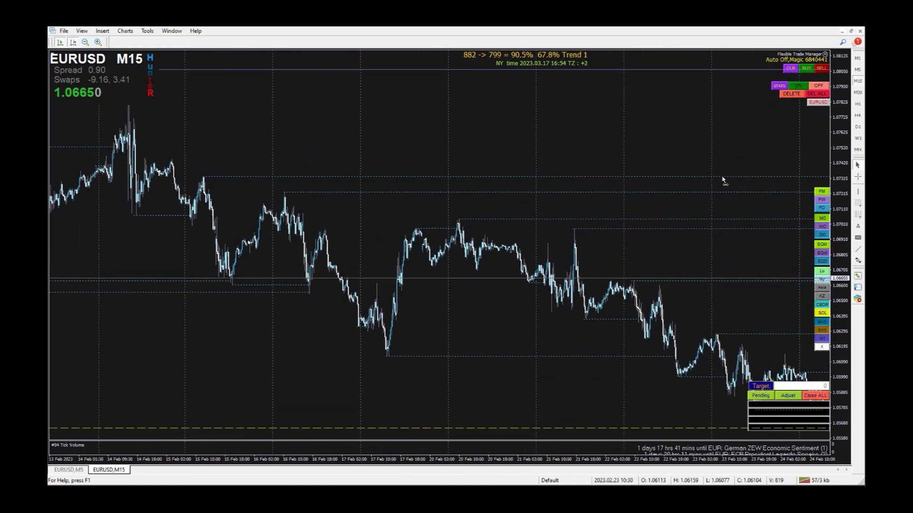
mouse_move(227, 281)
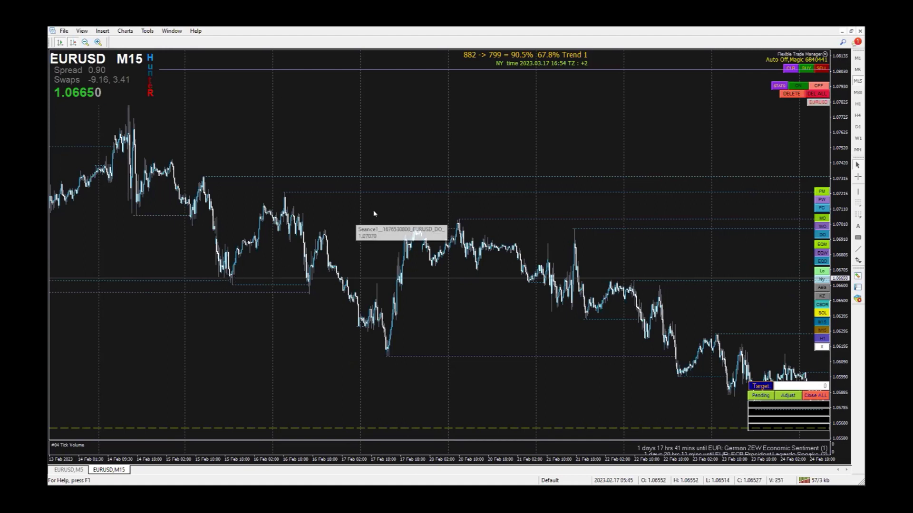
left_click_drag(159, 196, 738, 200)
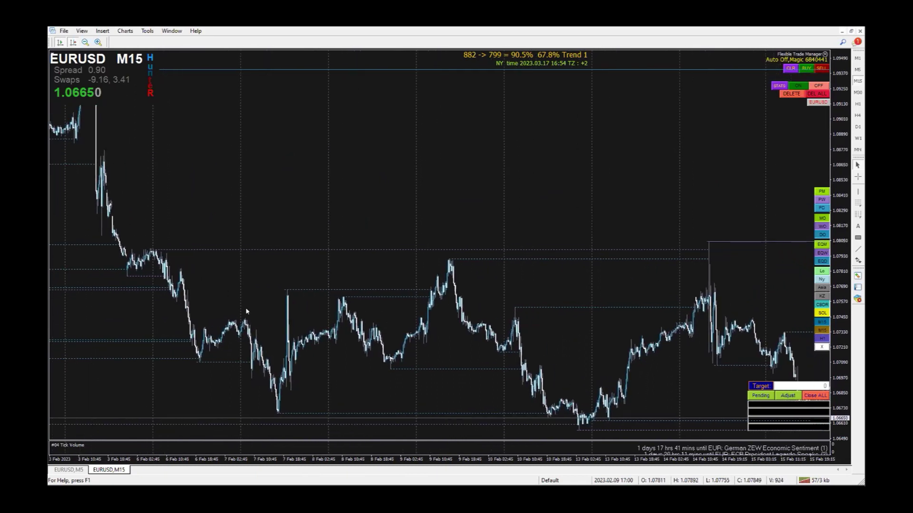
left_click_drag(170, 280, 608, 259)
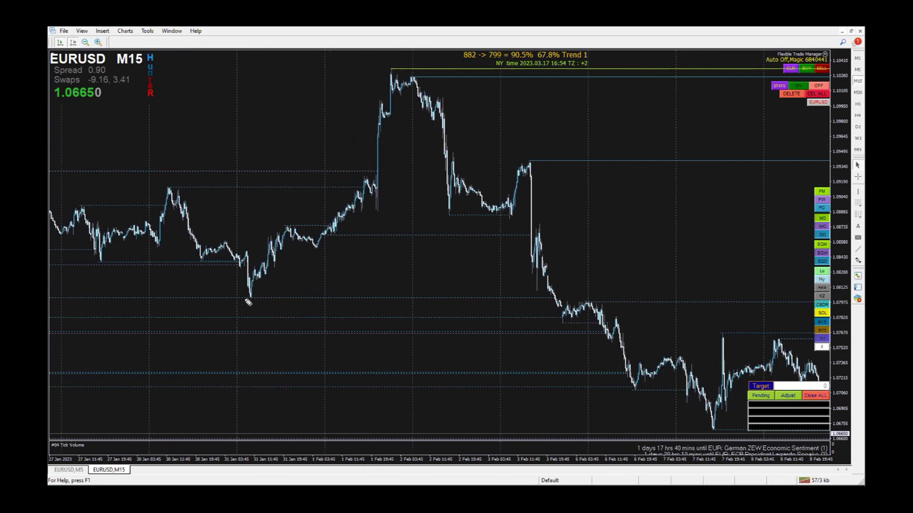
- Sketch marks on the early-February pullback and a horizontal price level, then clear them
mouse_move(546, 297)
left_mouse_down()
mouse_move(570, 297)
mouse_move(560, 321)
mouse_move(618, 329)
left_mouse_up()
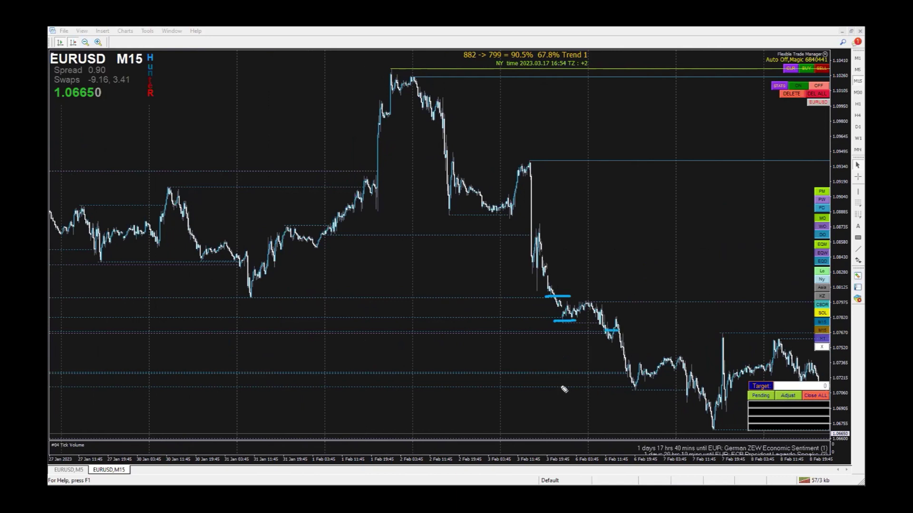
mouse_move(441, 367)
left_mouse_down()
mouse_move(435, 394)
mouse_move(446, 367)
left_mouse_up()
left_click_drag(662, 390, 635, 389)
left_click_drag(574, 390, 636, 390)
key("Escape")
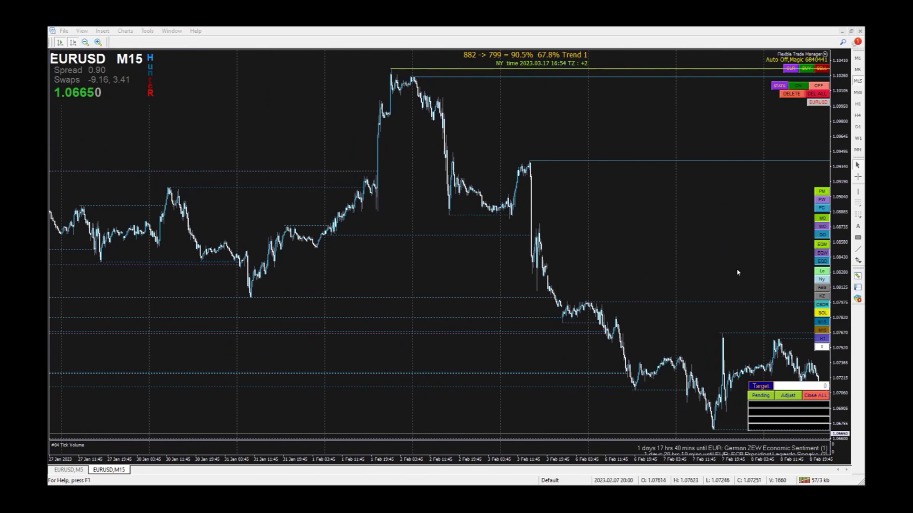
- Pan toward later dates and return to the Trading Rules slide's middle column
left_click_drag(565, 282, 447, 284)
scroll(499, 278, "down", 5)
left_click_drag(685, 271, 72, 332)
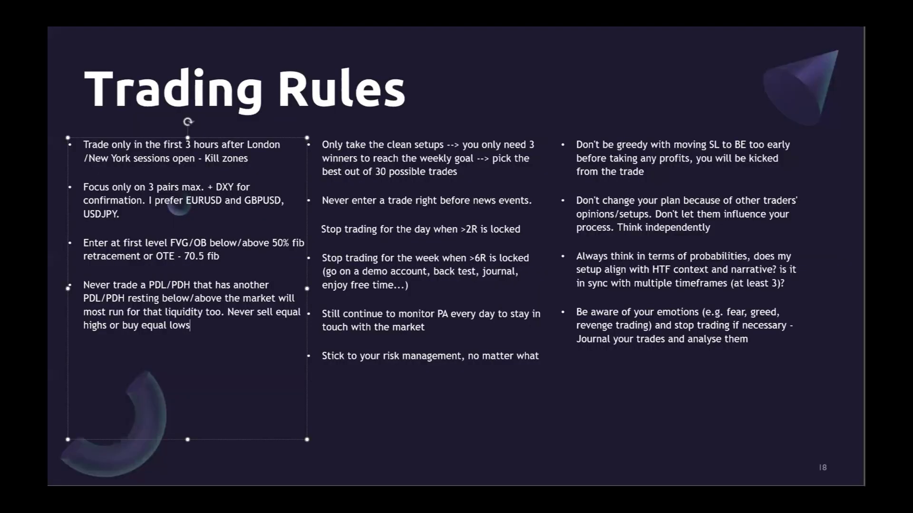
left_click(381, 156)
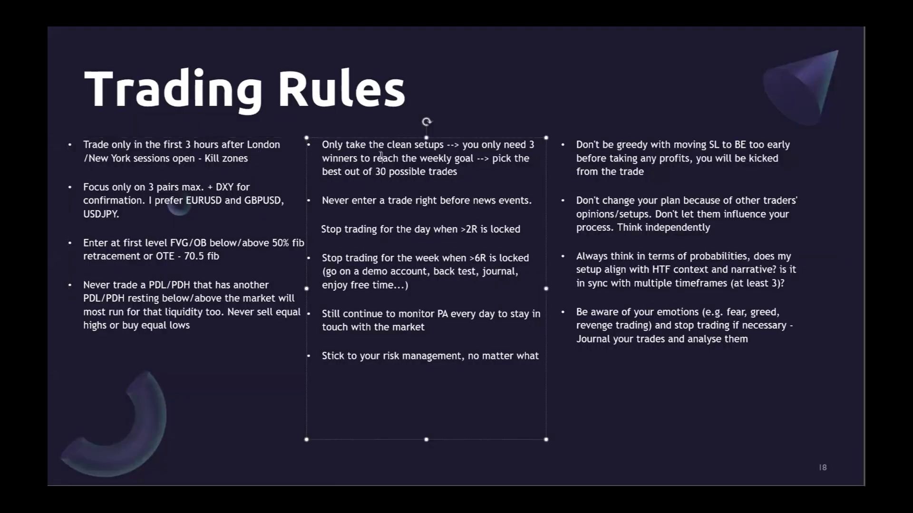